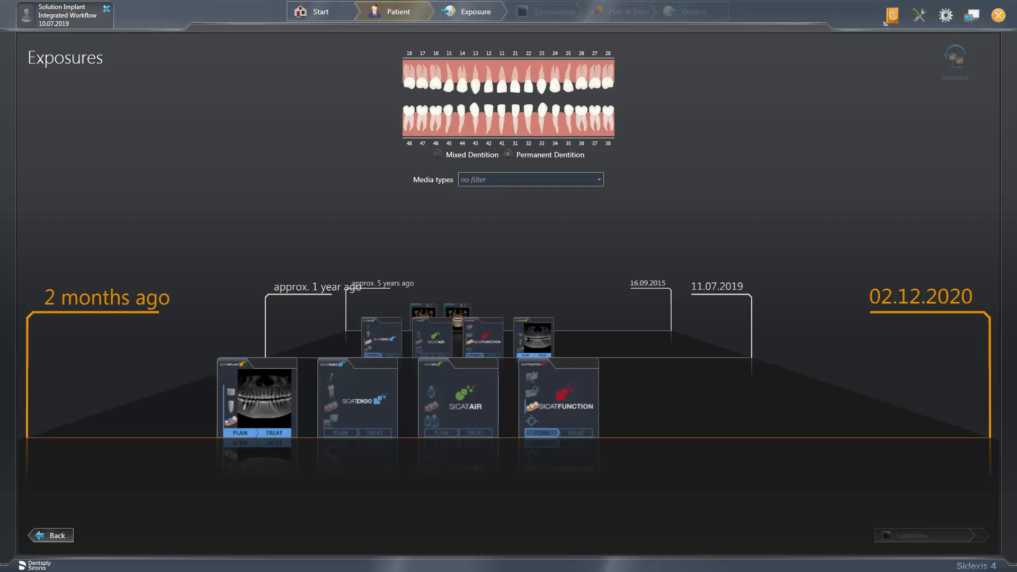
# Step: Open the first 3D exposure of 16.09.2015 in SICAT Suite
pyautogui.scroll(-2, 668, 403)
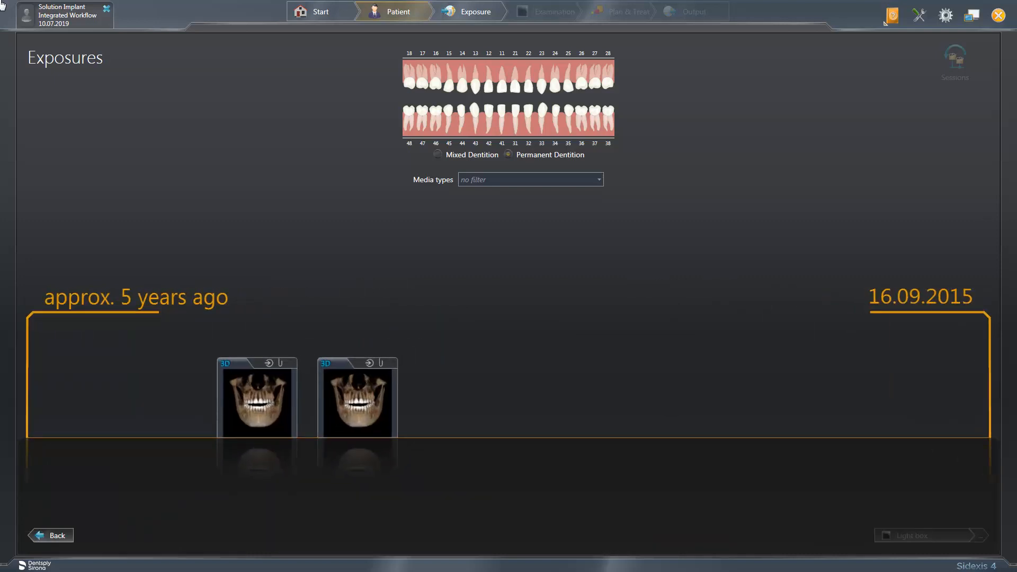
pyautogui.moveTo(246, 387); pyautogui.dragTo(277, 484)
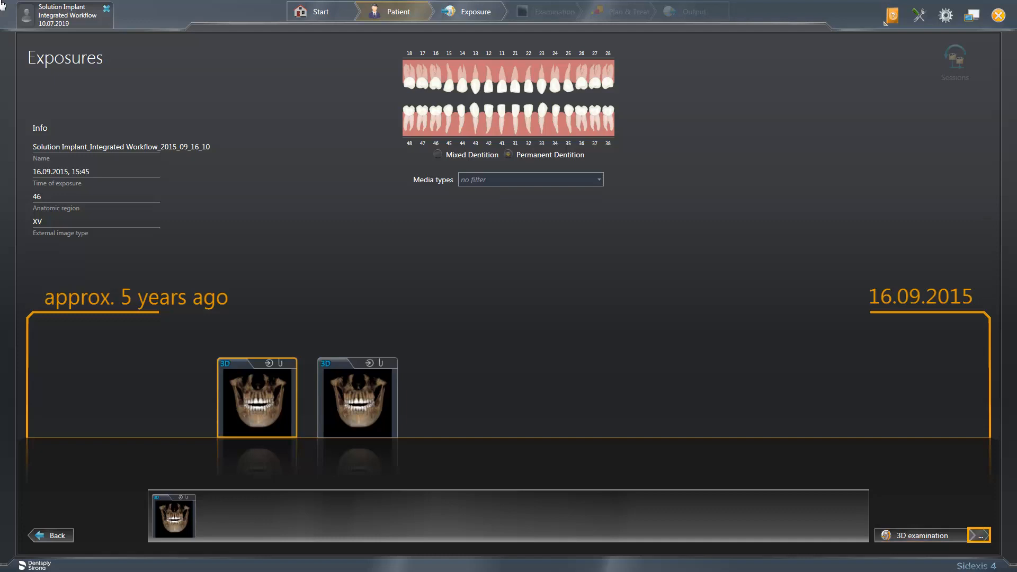
pyautogui.click(980, 535)
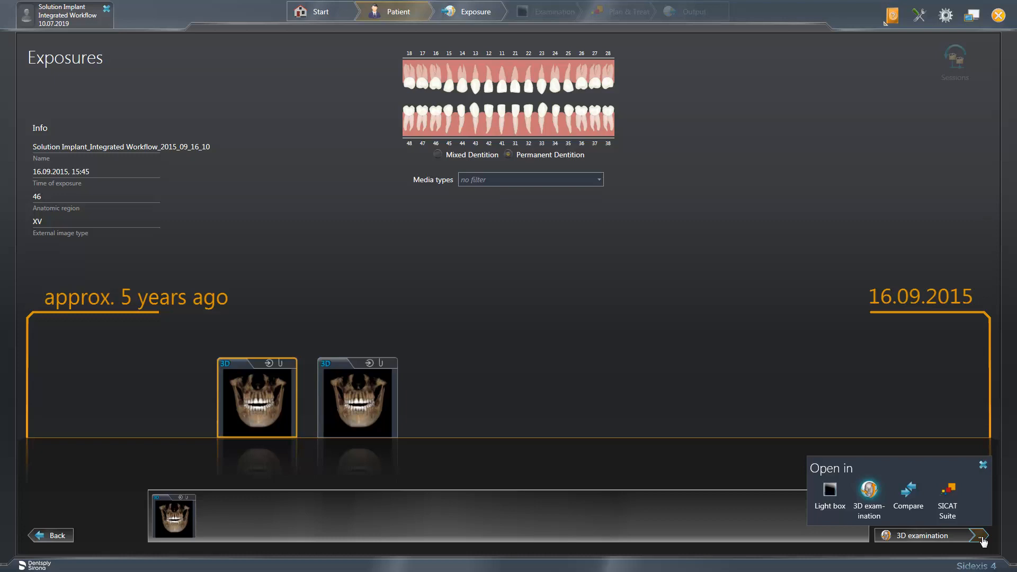
pyautogui.click(953, 509)
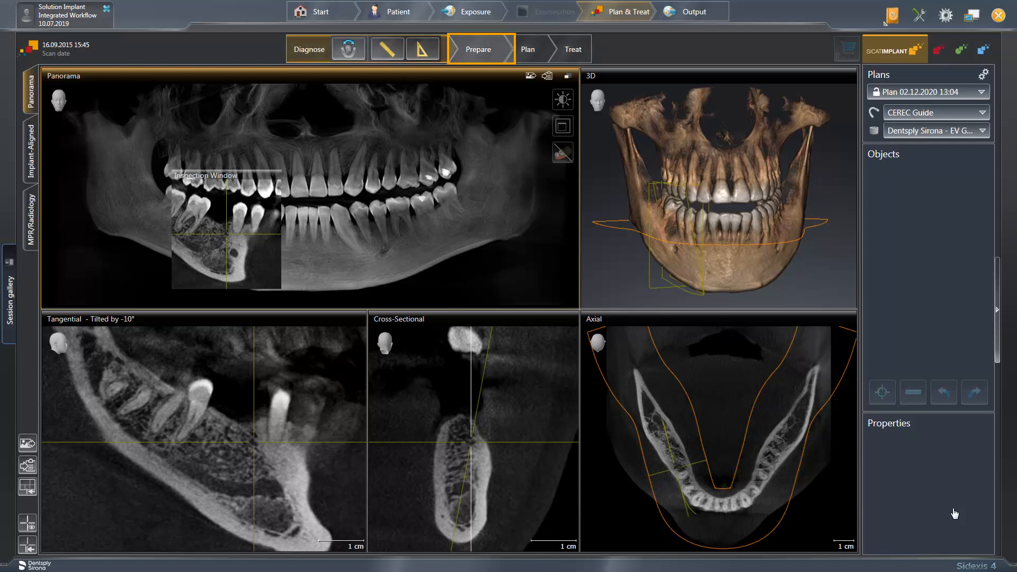
# Step: Switch to the Prepare phase, place the panorama's inspection window over the lower molar gap, and rotate the 3D view slightly
pyautogui.click(481, 53)
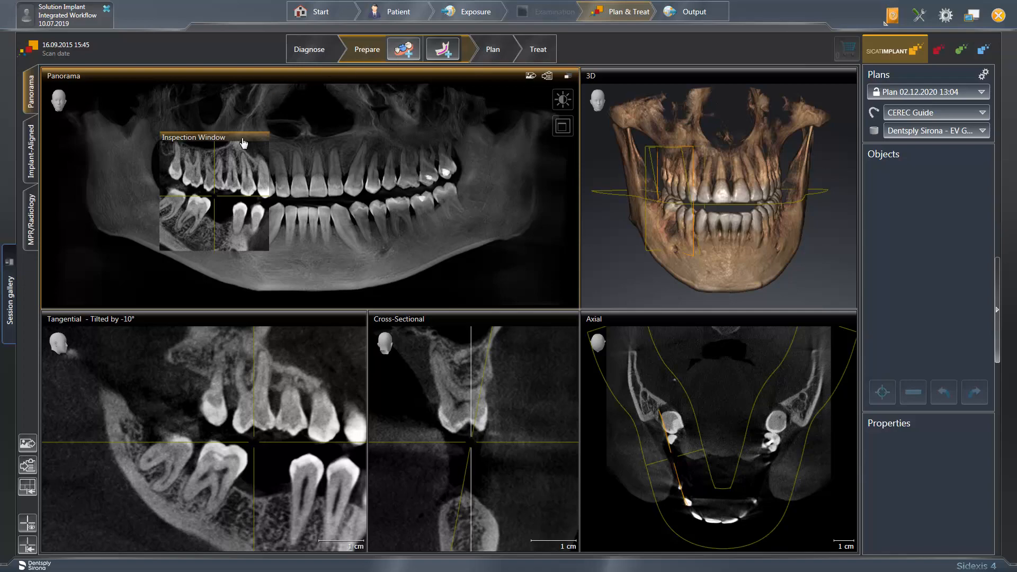
pyautogui.moveTo(241, 141); pyautogui.dragTo(247, 165)
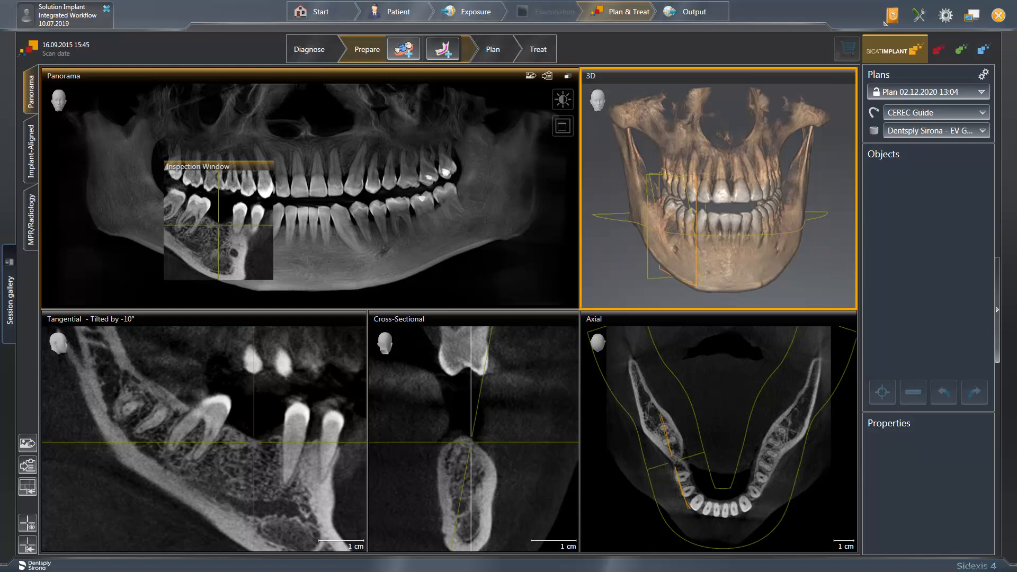
pyautogui.moveTo(668, 201); pyautogui.dragTo(646, 191)
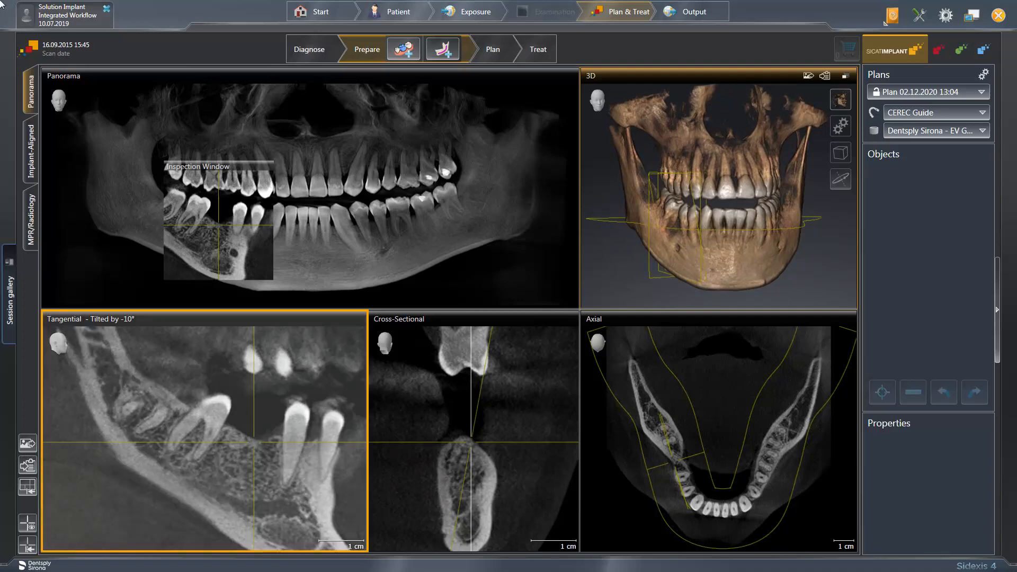
# Step: Rotate the tangential view by 5° and go through its slices around the lower molar gap
pyautogui.moveTo(204, 539)
pyautogui.mouseDown()
pyautogui.moveTo(266, 541)
pyautogui.moveTo(200, 546)
pyautogui.moveTo(211, 546)
pyautogui.mouseUp()
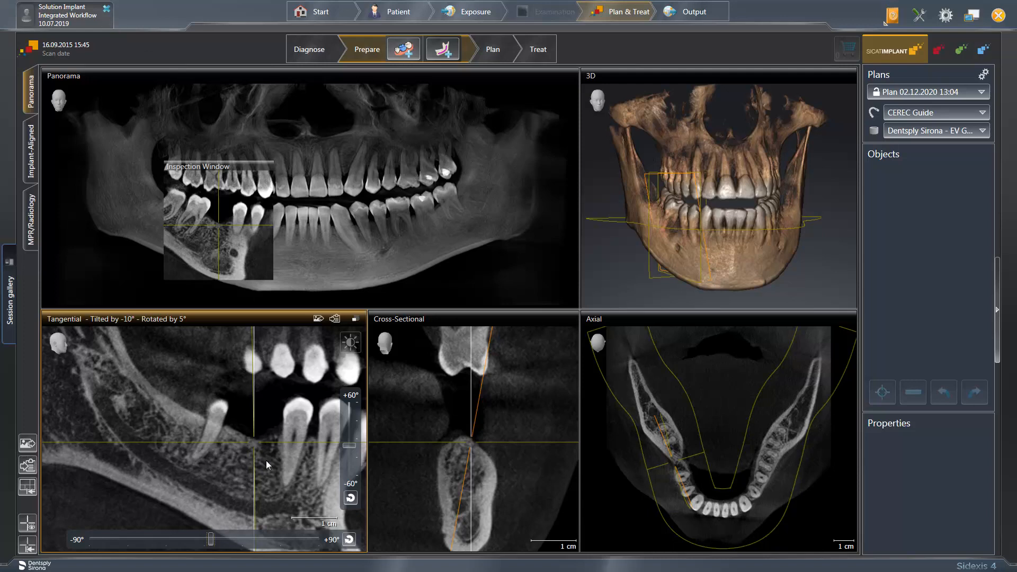
pyautogui.scroll(-3, 266, 449)
pyautogui.scroll(-5, 266, 449)
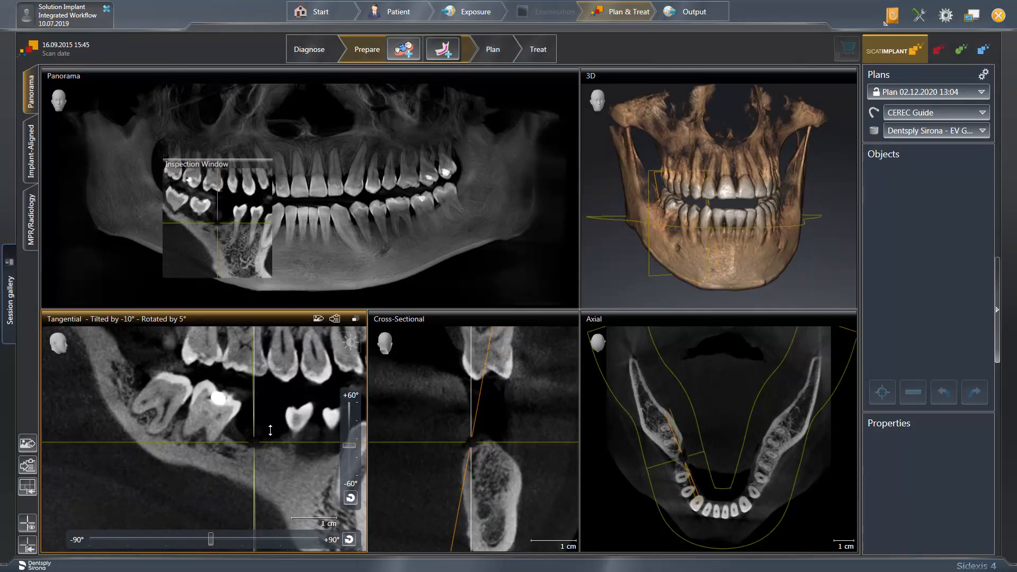
pyautogui.scroll(-5, 267, 449)
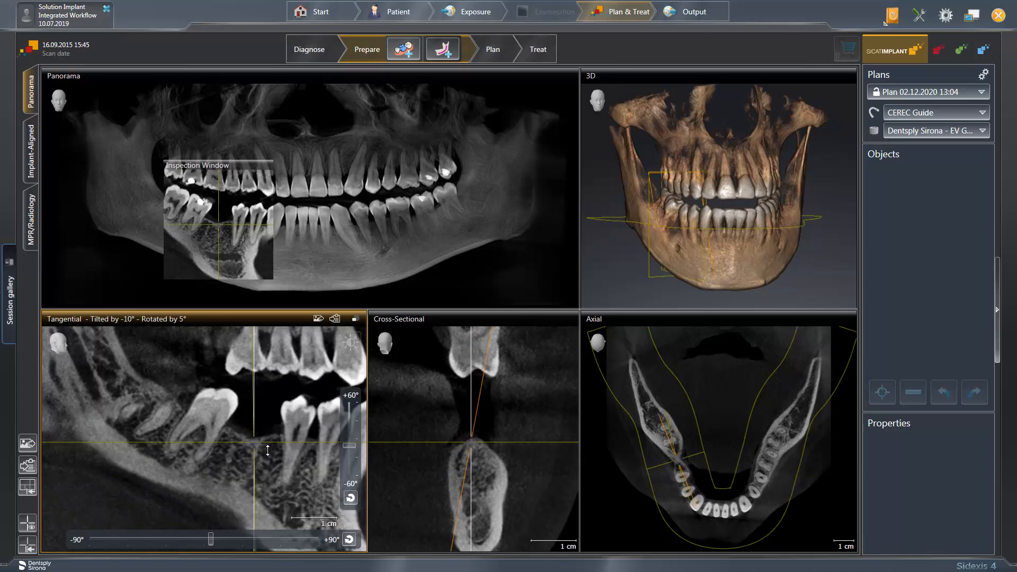
pyautogui.scroll(-3, 267, 461)
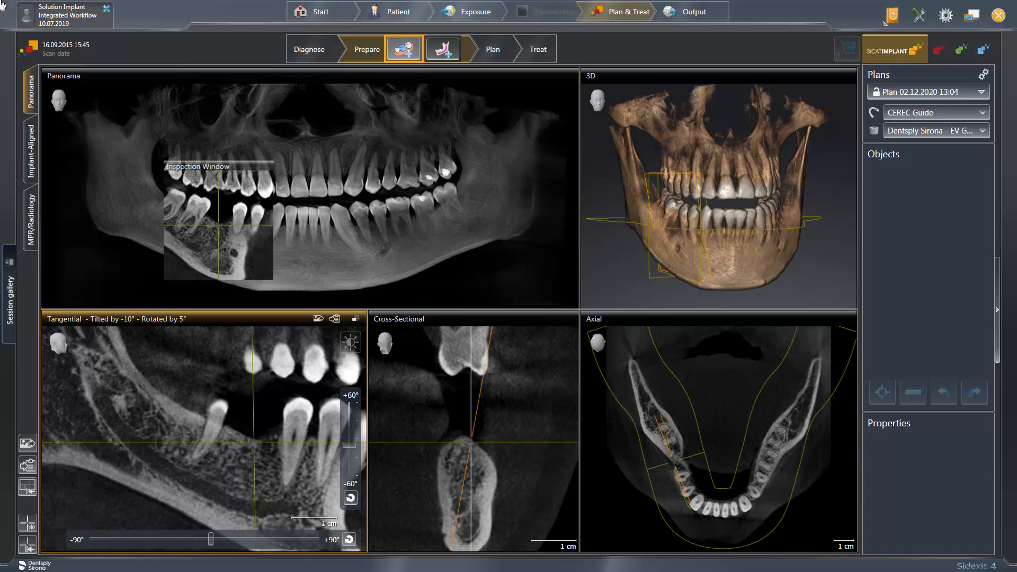
# Step: Import the lower jaw optical impression SIXD file from the Integrated Implantology folder, check the mandible model, and proceed to registration
pyautogui.click(410, 49)
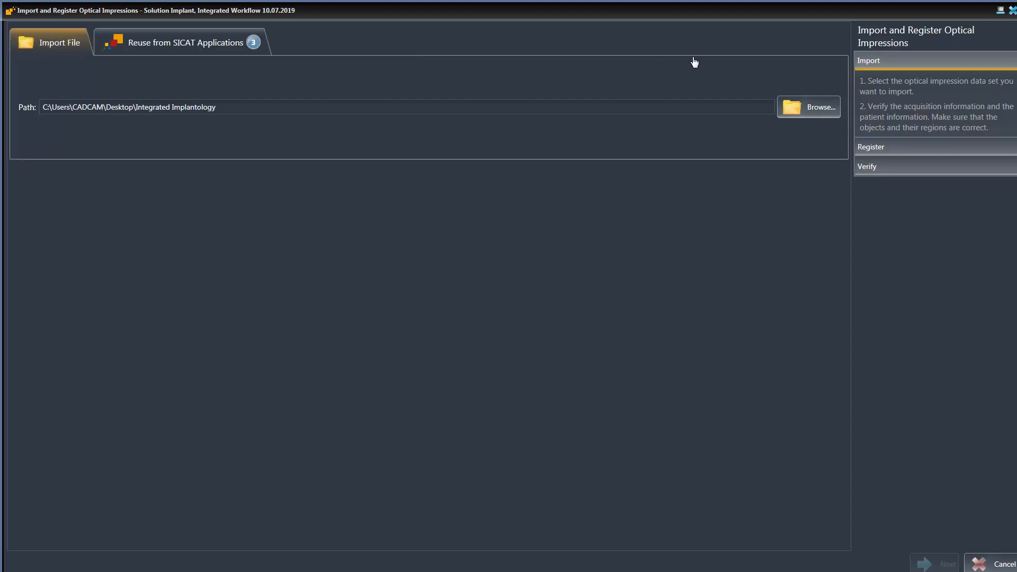
pyautogui.click(807, 107)
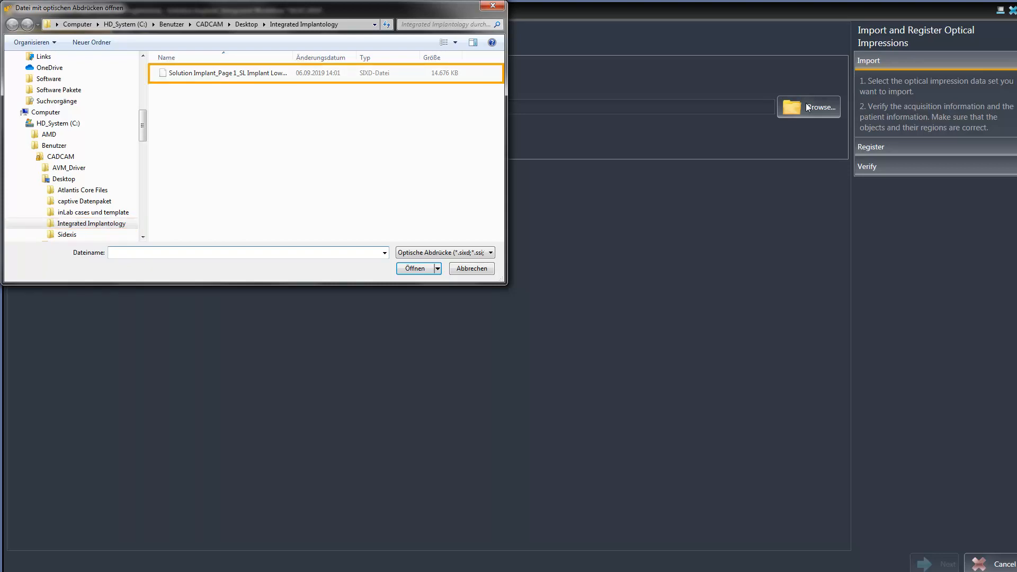
pyautogui.click(268, 73)
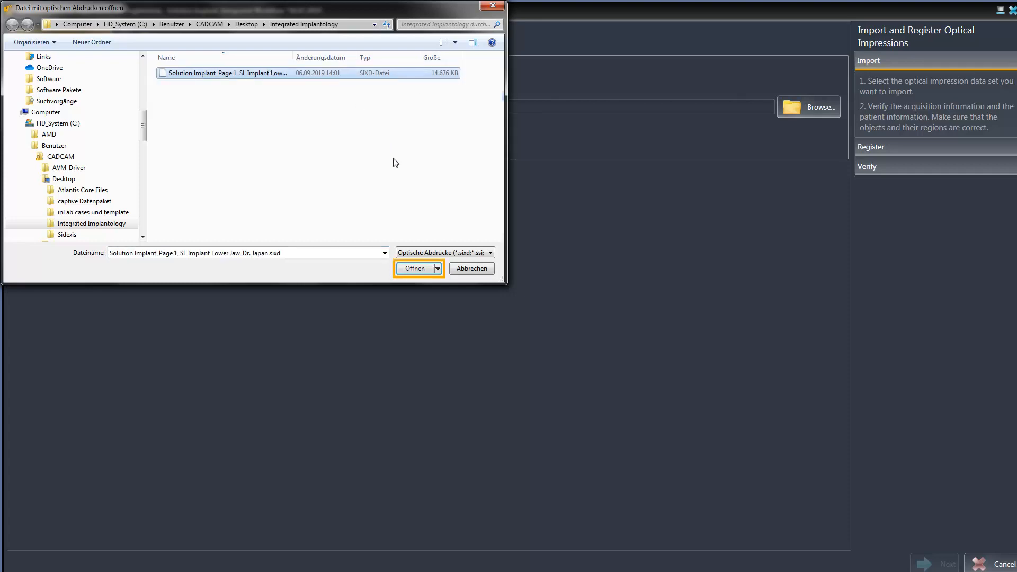
pyautogui.click(412, 270)
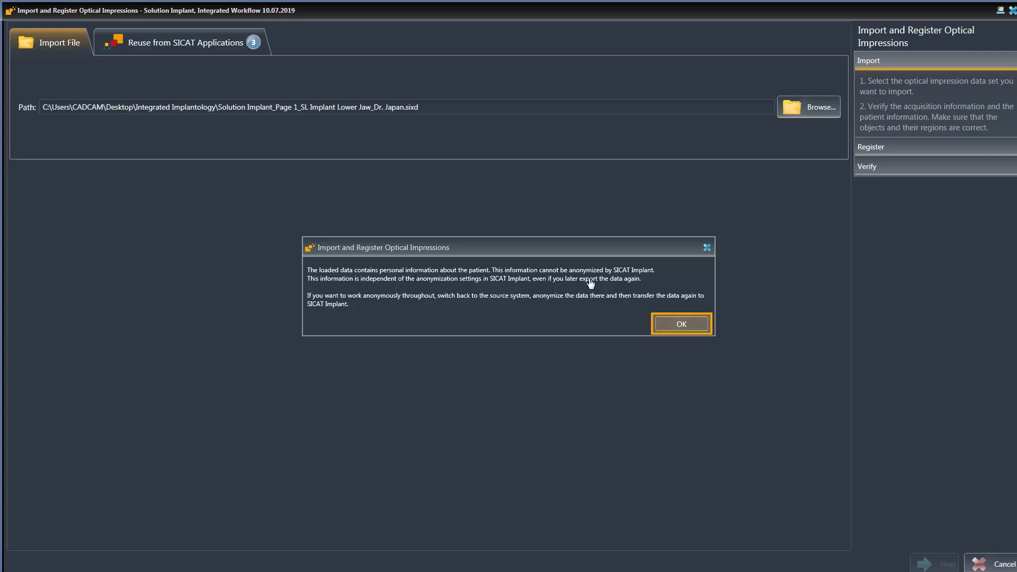
pyautogui.click(682, 324)
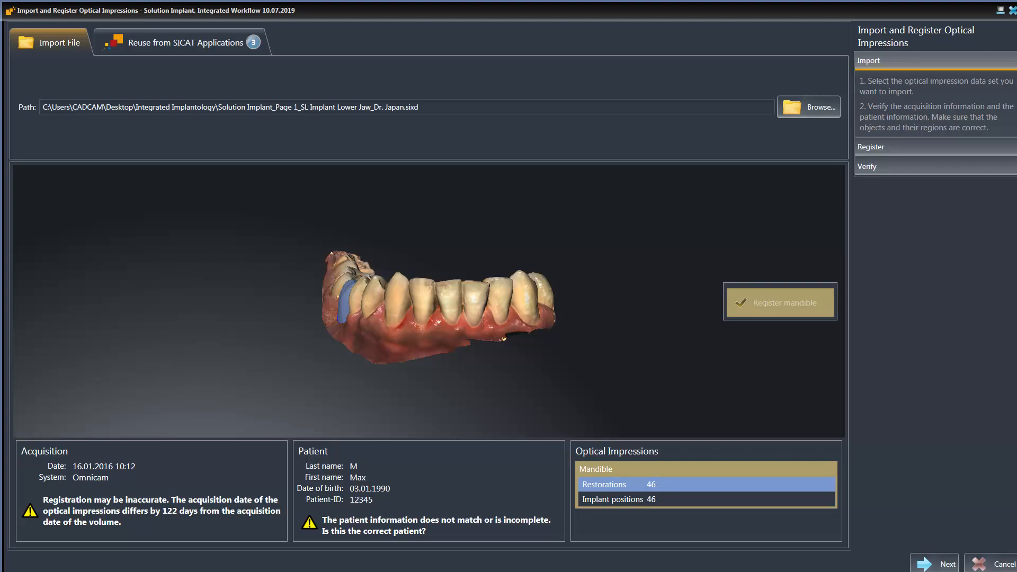
pyautogui.moveTo(378, 339); pyautogui.dragTo(449, 316)
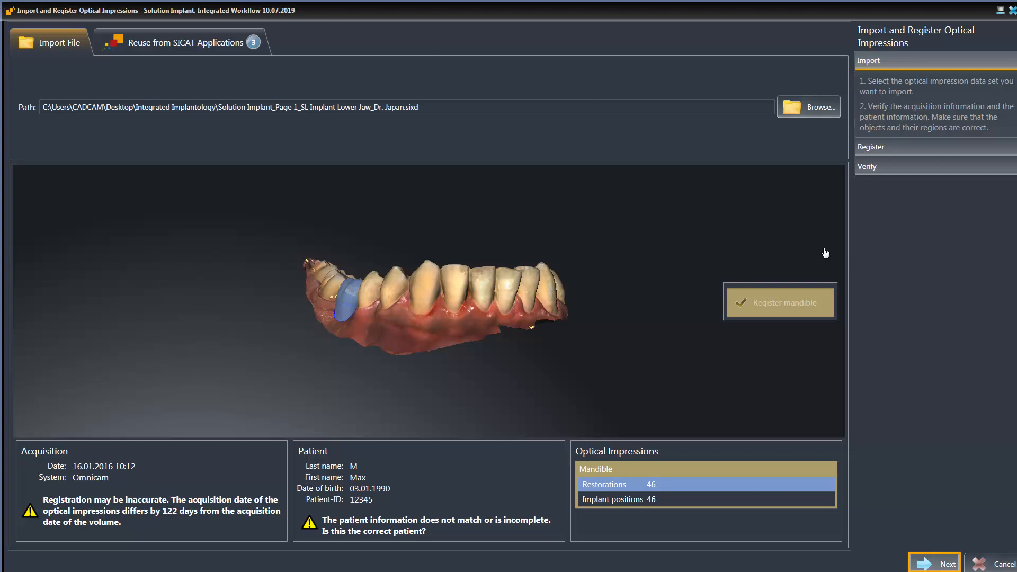
pyautogui.click(935, 563)
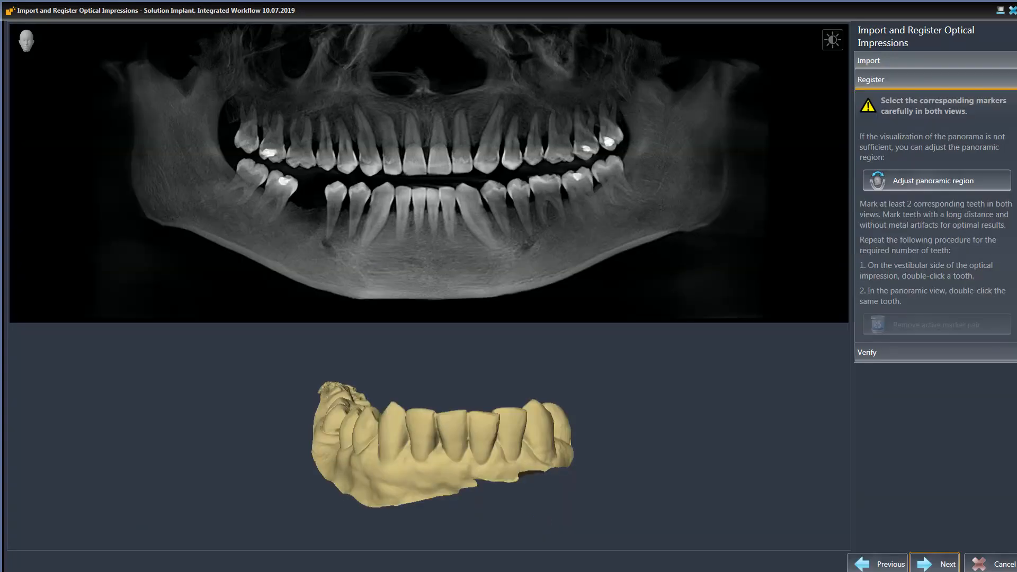
# Step: Mark three corresponding tooth pairs in the panorama and optical impression: the lower molar behind the gap and both lower canines
pyautogui.moveTo(334, 471); pyautogui.dragTo(516, 451)
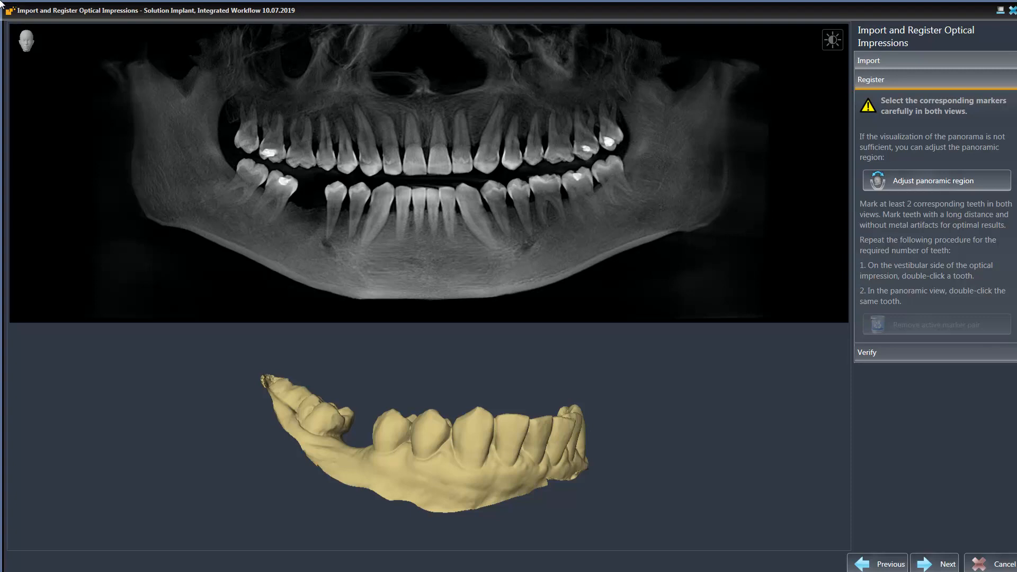
pyautogui.doubleClick(285, 183)
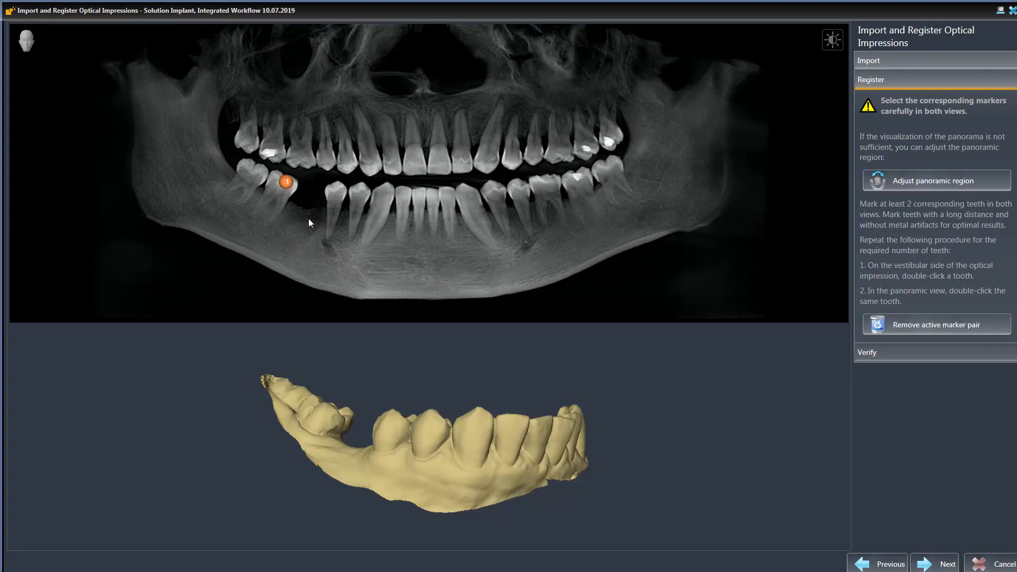
pyautogui.doubleClick(383, 191)
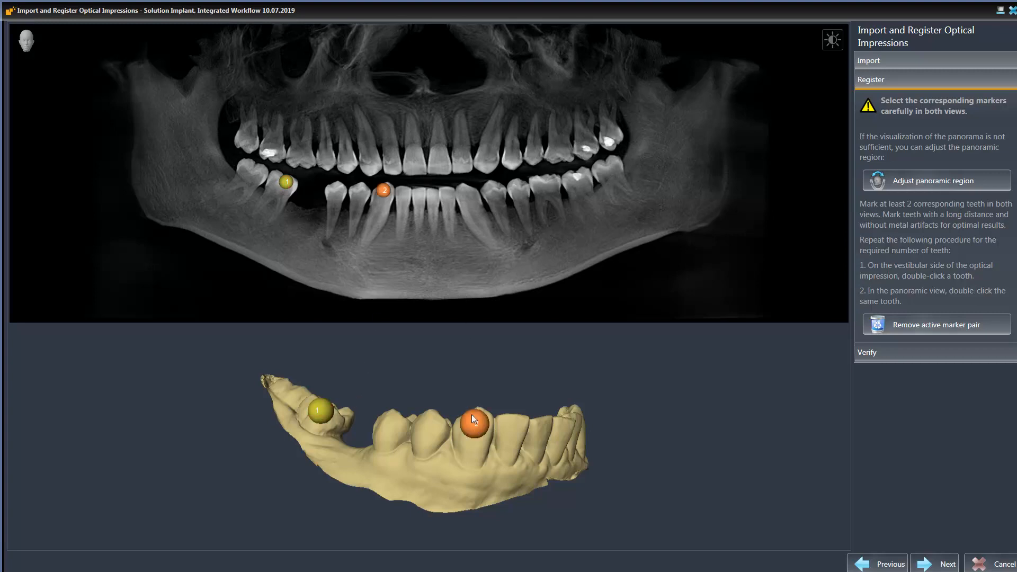
pyautogui.doubleClick(468, 197)
pyautogui.moveTo(583, 508); pyautogui.dragTo(318, 490)
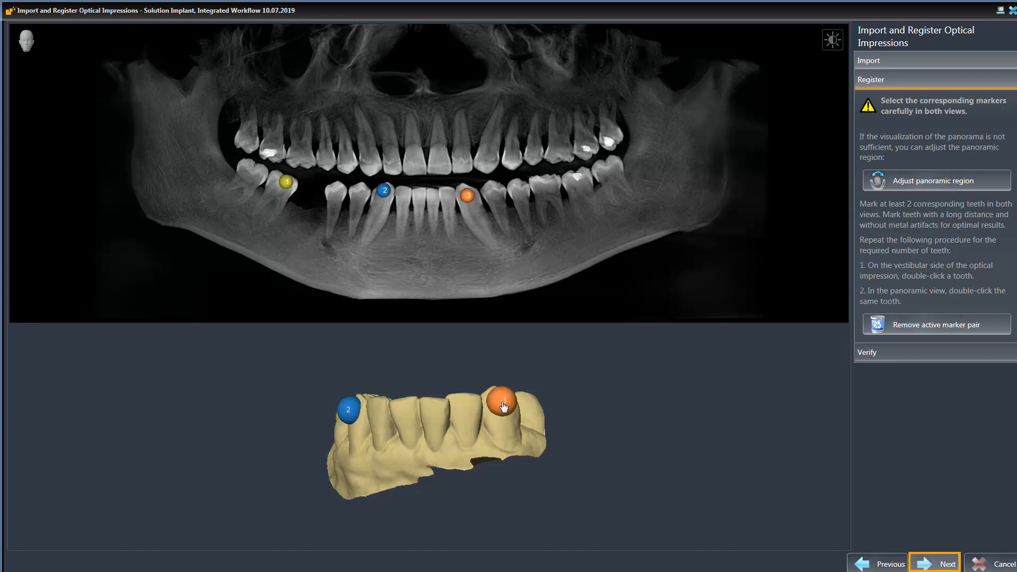
# Step: Verify the optical impression's alignment with the X-ray data in the cross-sectional slices and finish the registration
pyautogui.click(943, 564)
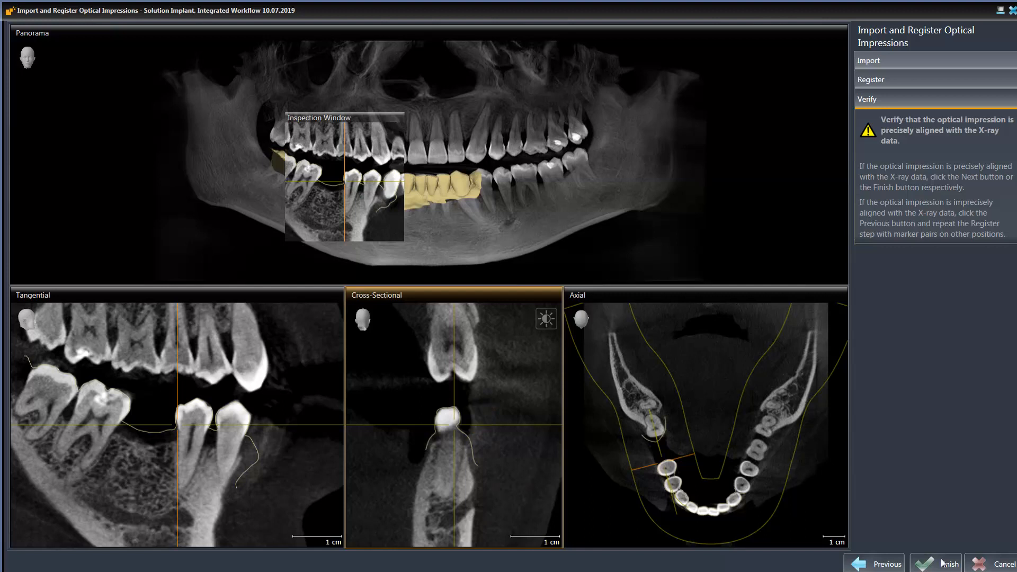
pyautogui.moveTo(495, 444); pyautogui.dragTo(526, 446)
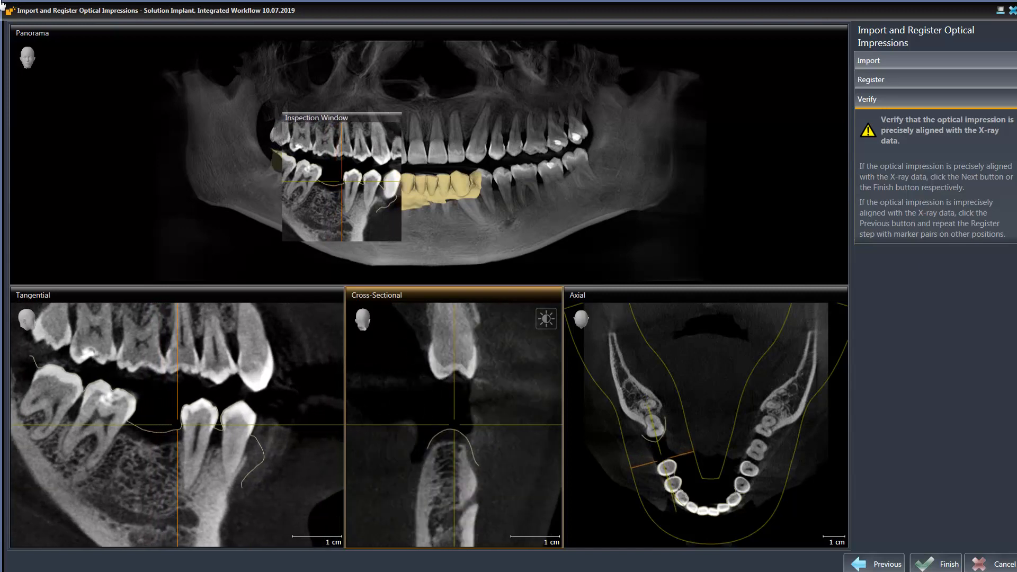
pyautogui.click(933, 564)
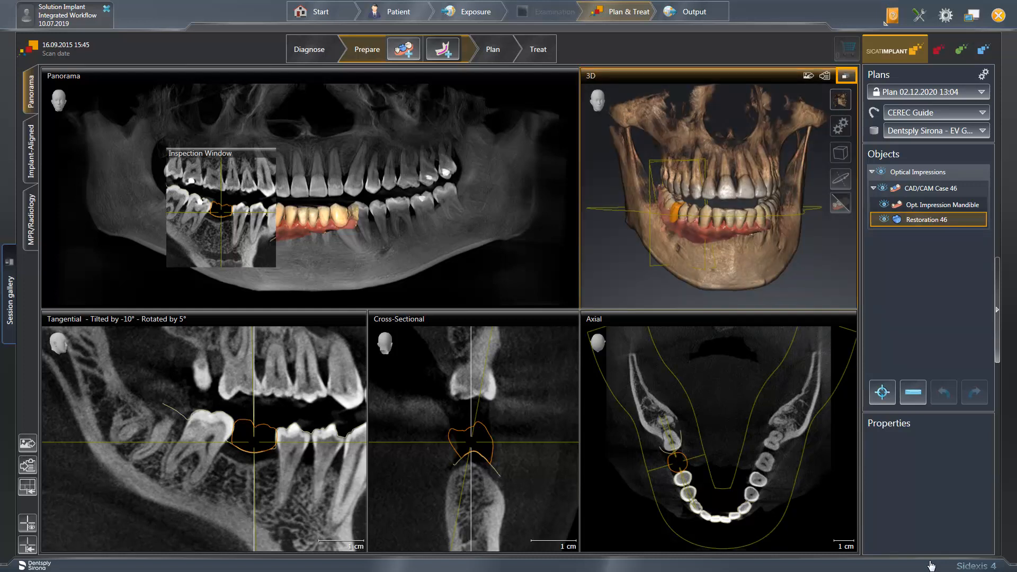
# Step: Inspect the registered optical impression and restoration 46 in the enlarged, rotated 3D view, then restore the multi-view layout
pyautogui.click(846, 75)
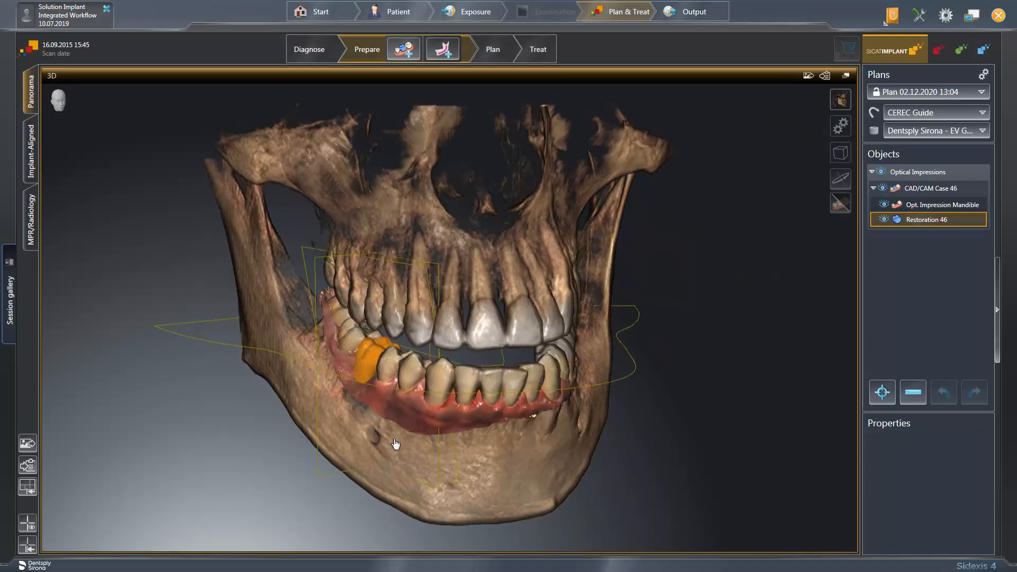
pyautogui.moveTo(396, 444); pyautogui.dragTo(339, 418)
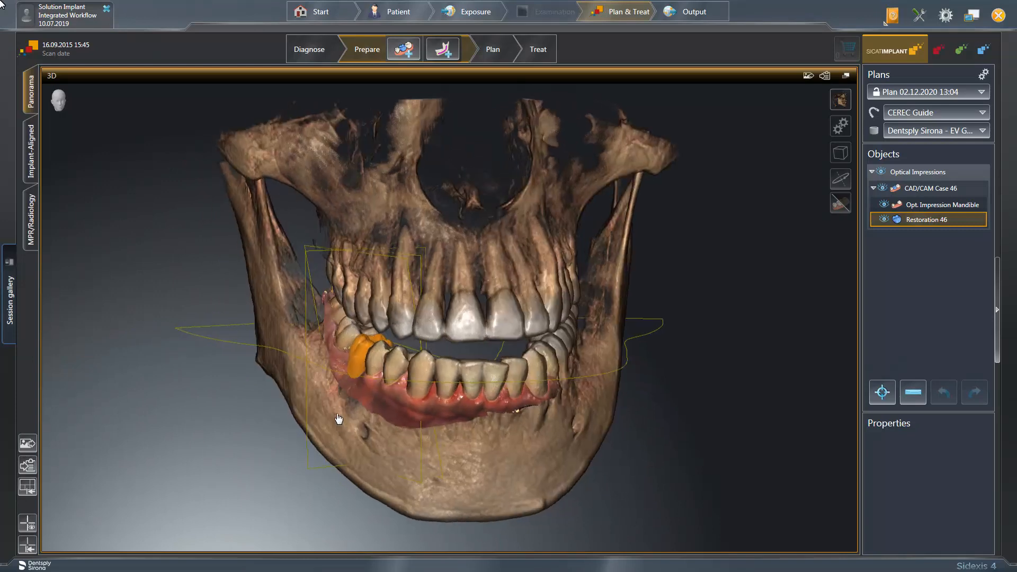
pyautogui.click(846, 75)
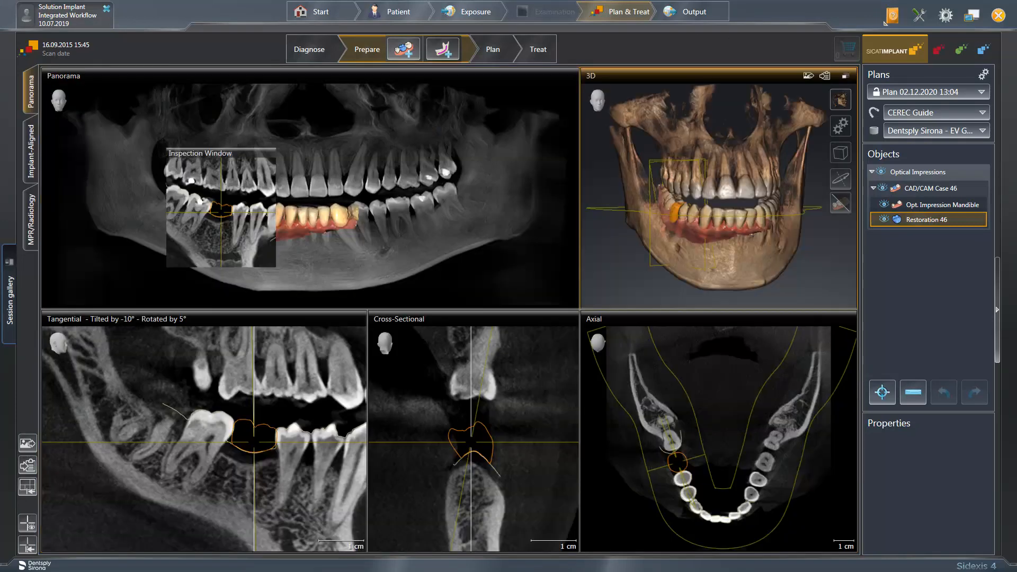